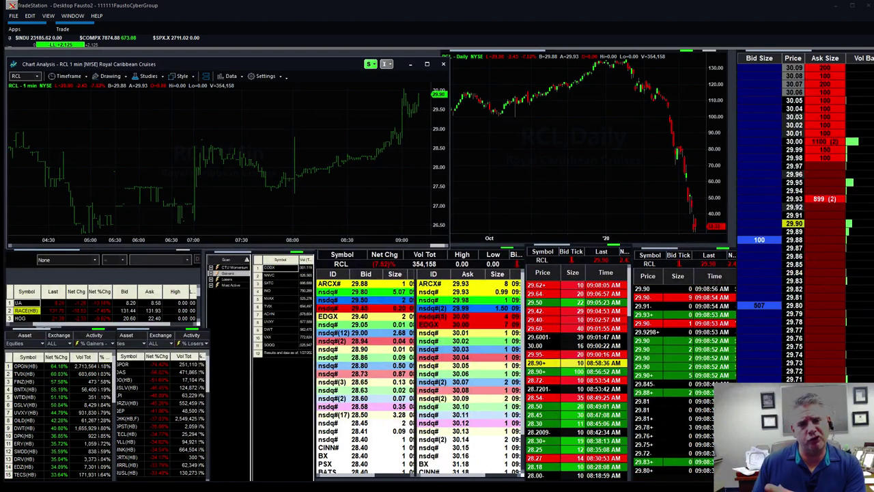
# Step: Load OPK into the linked charts and quote windows for review, and switch them back to RCL
pyautogui.click(26, 310)
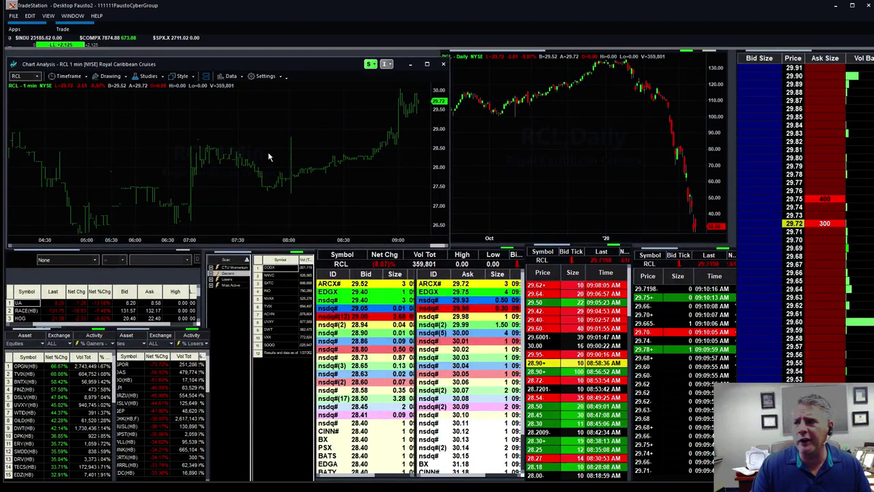
pyautogui.write('OPK')
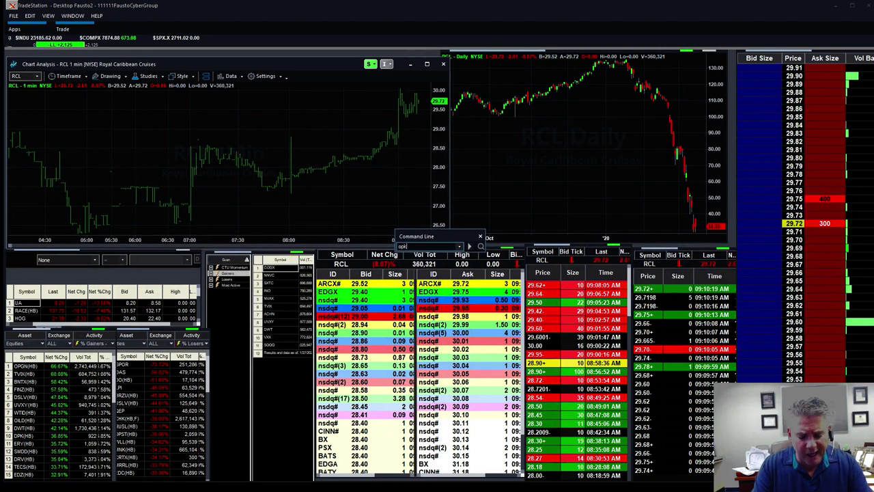
pyautogui.press('Return')
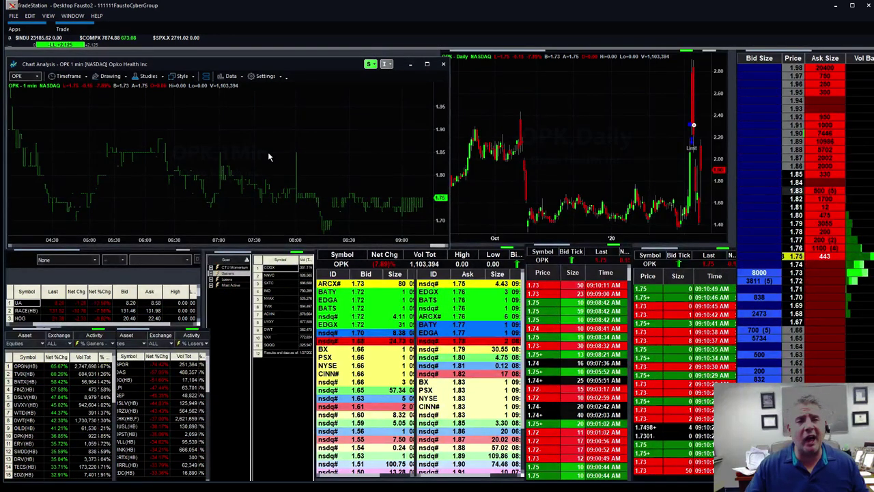
pyautogui.moveTo(268, 156)
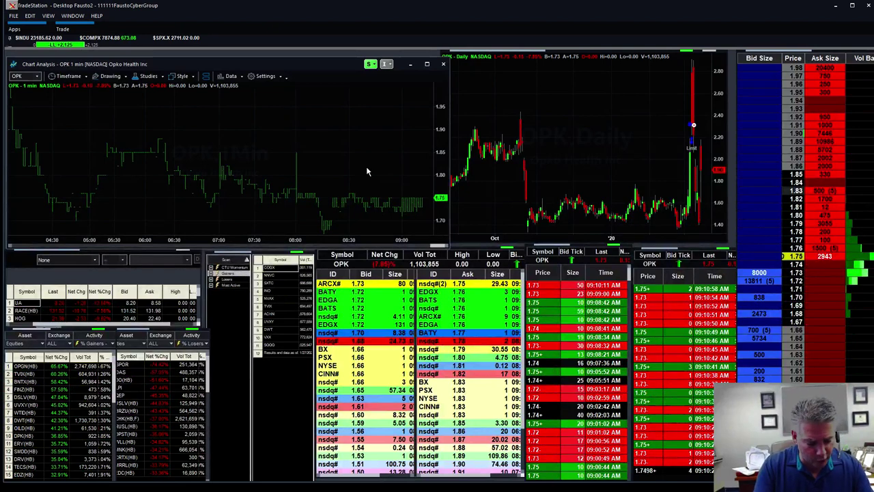
pyautogui.write('RCL')
pyautogui.press('Return')
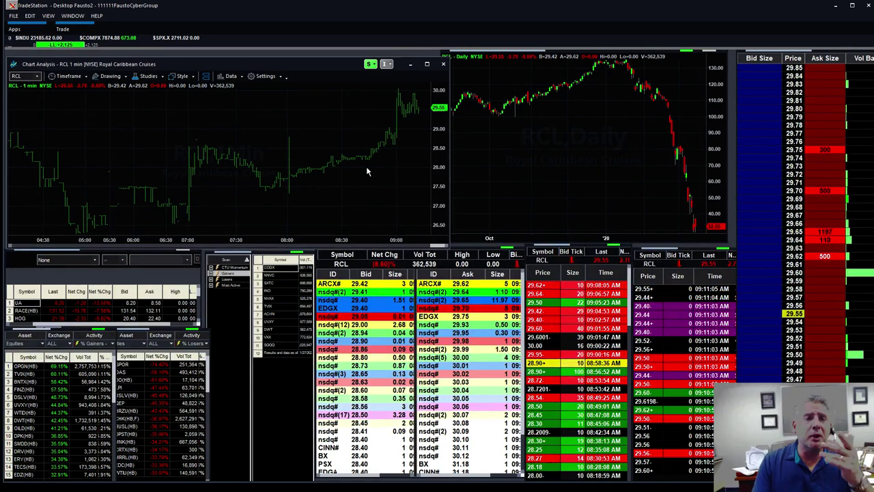
# Step: Bring up PLAY followed by CCL in the linked one-minute and daily charts
pyautogui.click(275, 187)
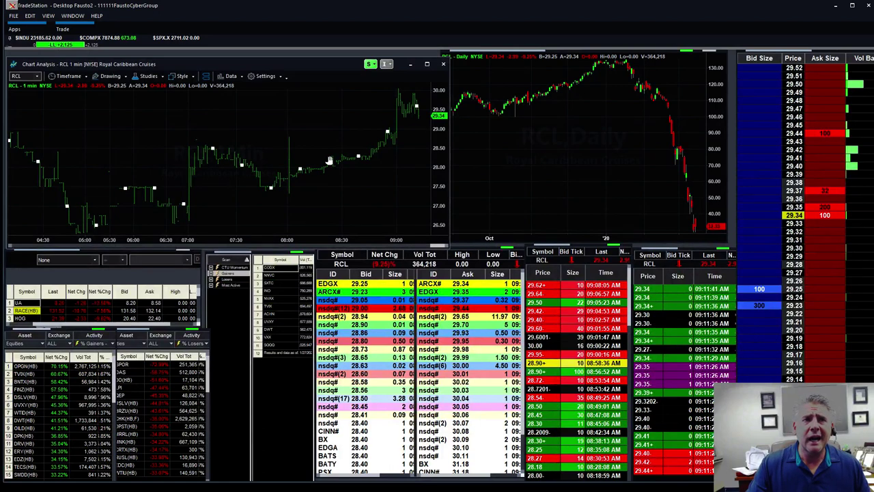
pyautogui.write('play')
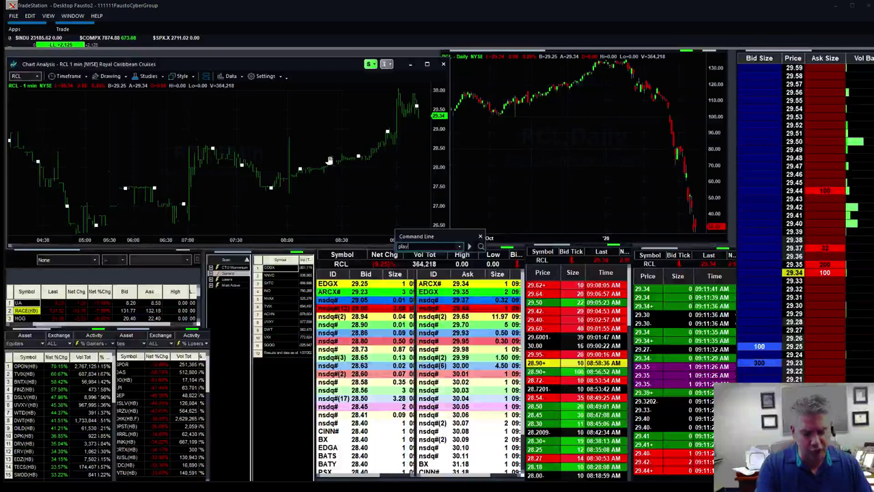
pyautogui.press('Return')
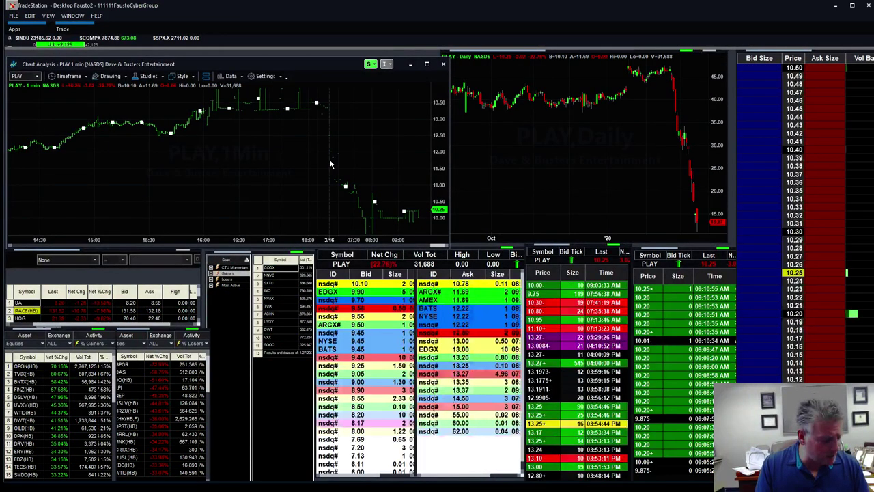
pyautogui.write('ccl')
pyautogui.press('Return')
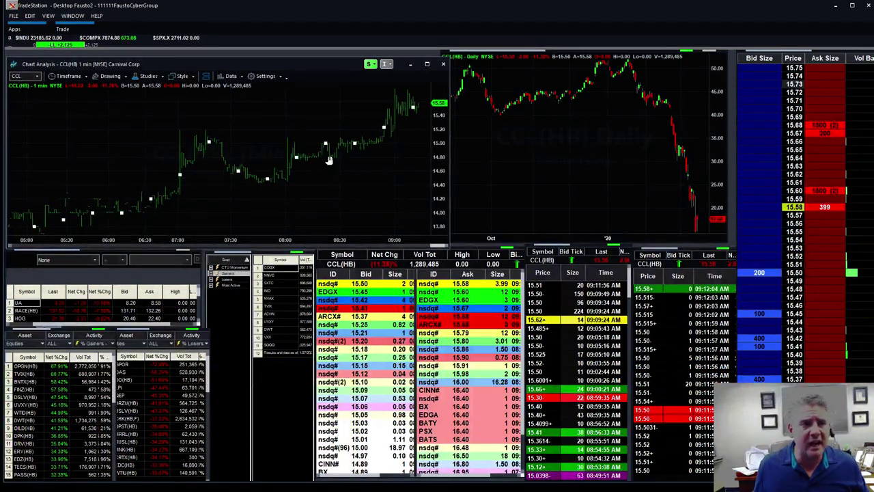
# Step: View the charts of GPOR, OAS and CHK one after another from the % Losers hot list
pyautogui.click(123, 387)
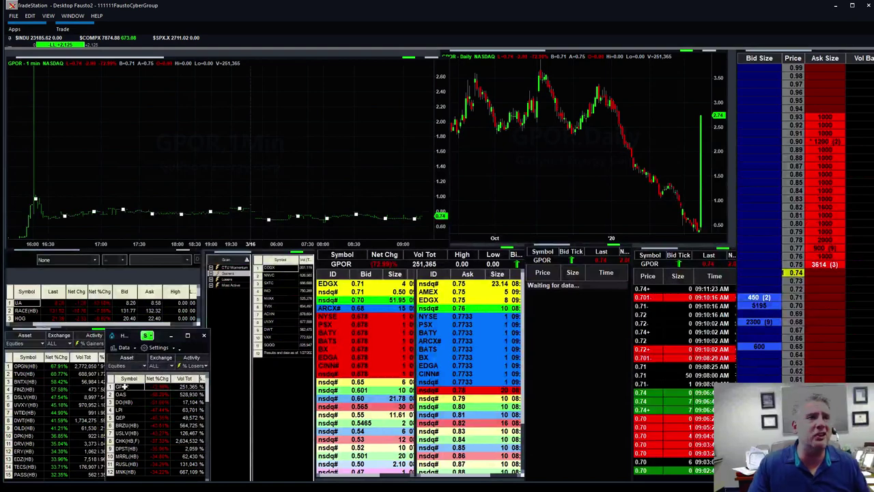
pyautogui.click(121, 396)
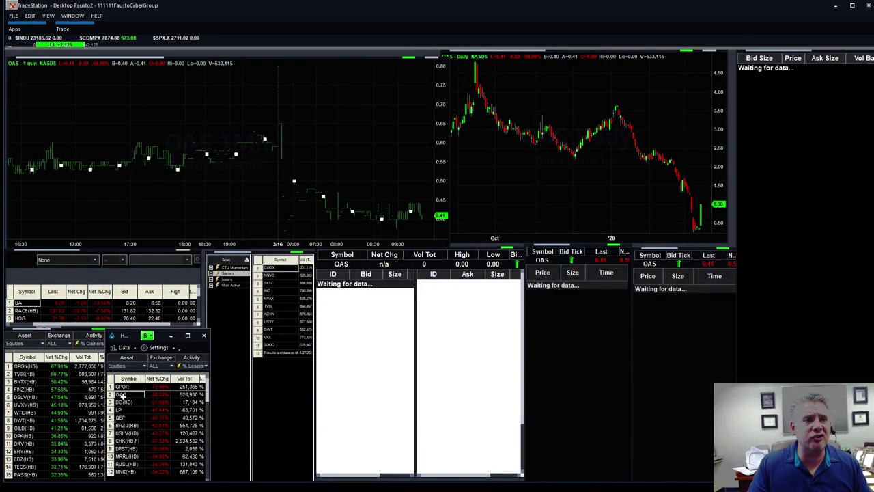
pyautogui.click(122, 441)
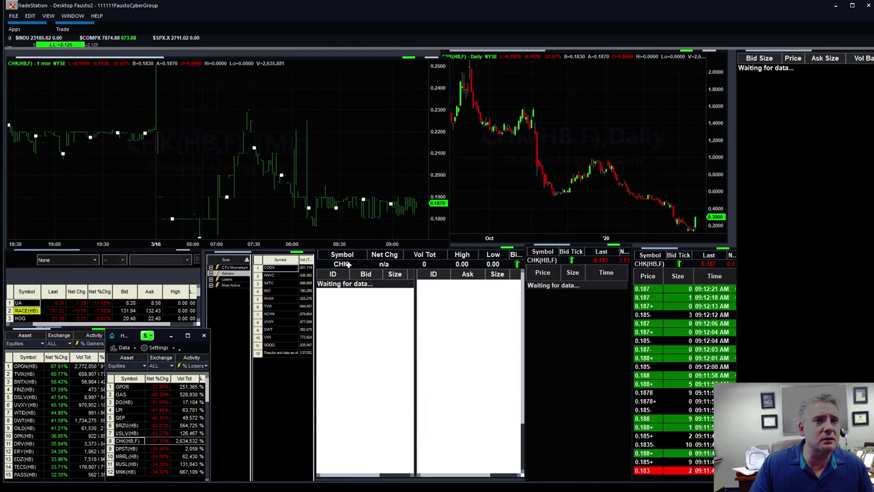
# Step: Load GUSH into the linked charts, followed by PLAY, to review their price action
pyautogui.moveTo(304, 182)
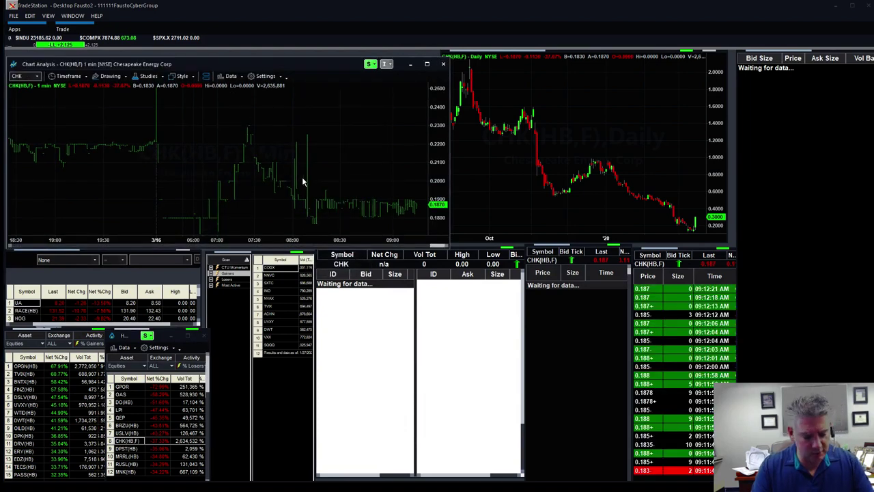
pyautogui.write('push')
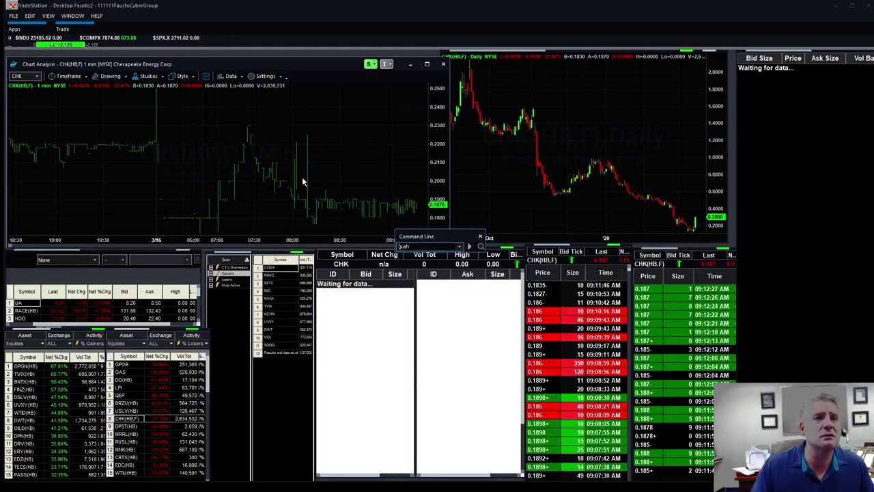
pyautogui.press('Return')
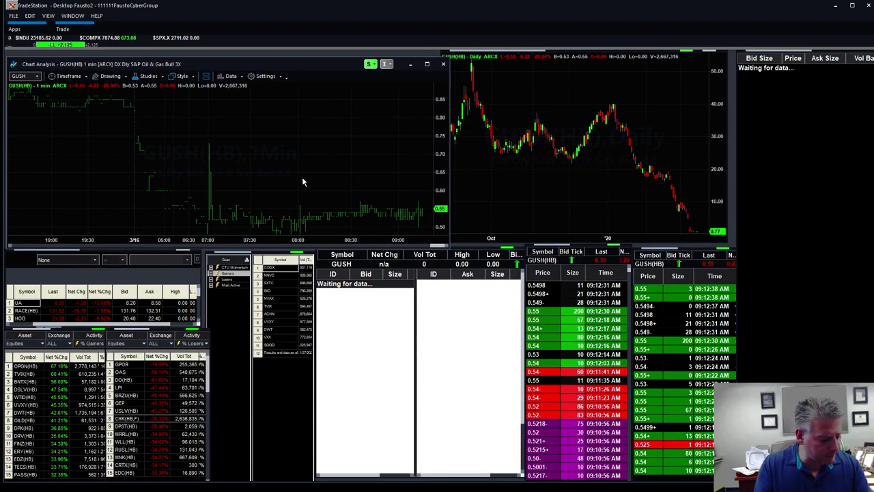
pyautogui.write('PLAY')
pyautogui.press('Return')
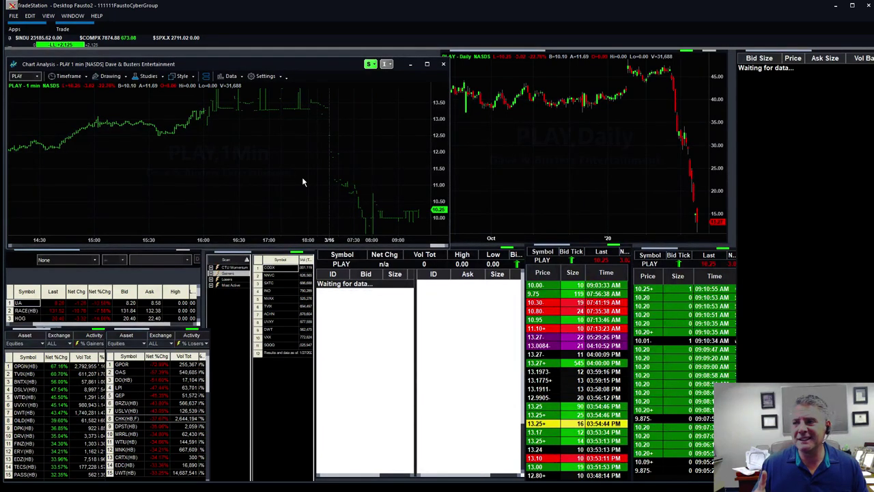
# Step: Load COST into the linked charts and change the daily chart's timeframe to weekly
pyautogui.write('COST')
pyautogui.press('Return')
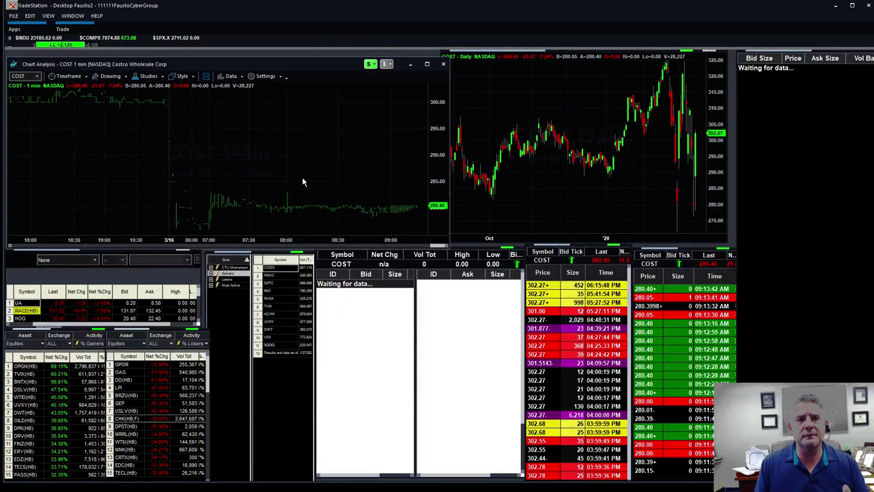
pyautogui.click(509, 87)
pyautogui.click(503, 70)
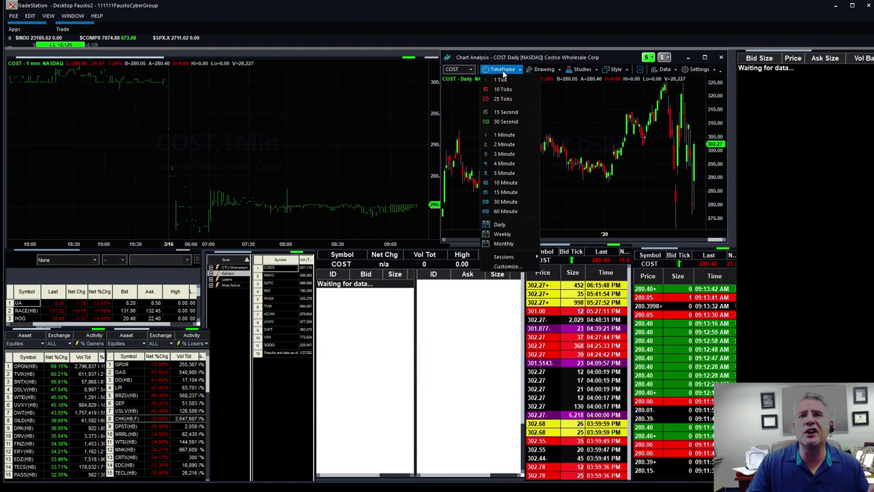
pyautogui.click(501, 233)
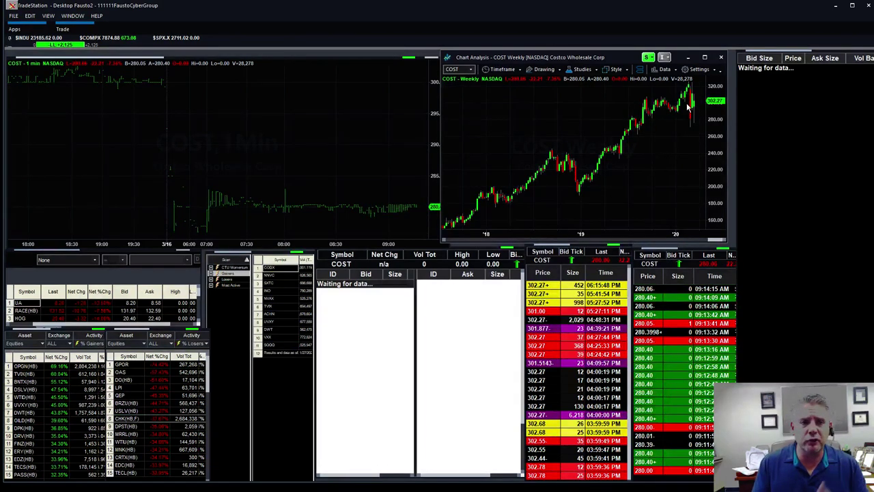
# Step: Try the symbol JB in the weekly chart, and load BJ into the linked charts from the one-minute chart
pyautogui.write('JB')
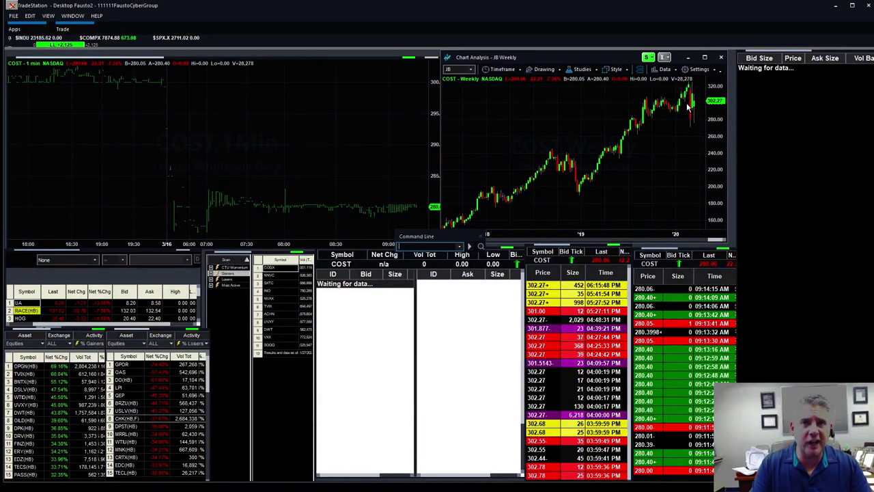
pyautogui.press('Return')
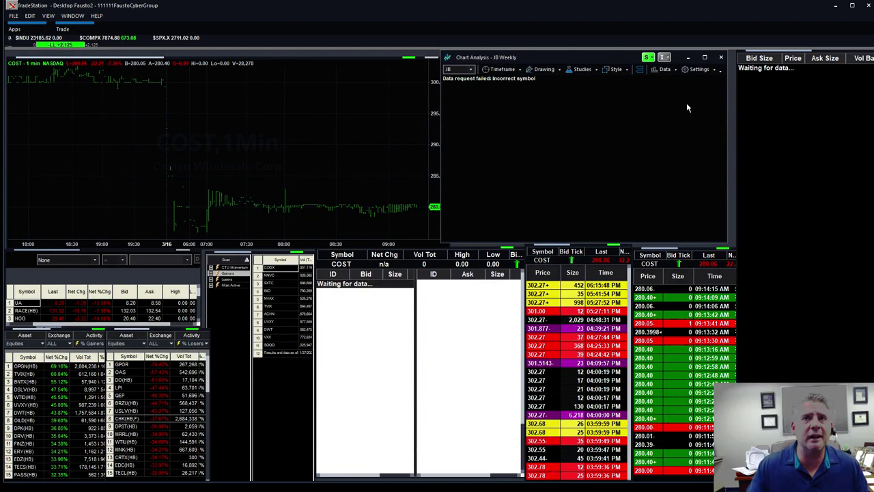
pyautogui.click(291, 165)
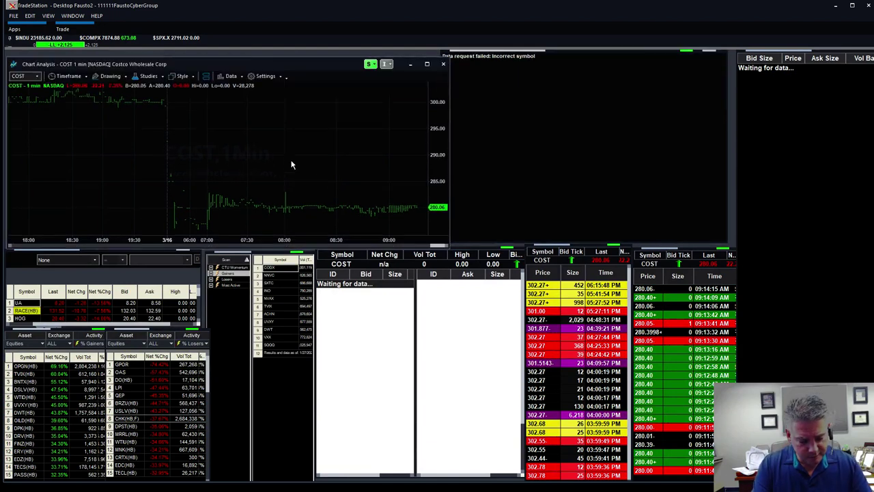
pyautogui.write('BJ')
pyautogui.press('Return')
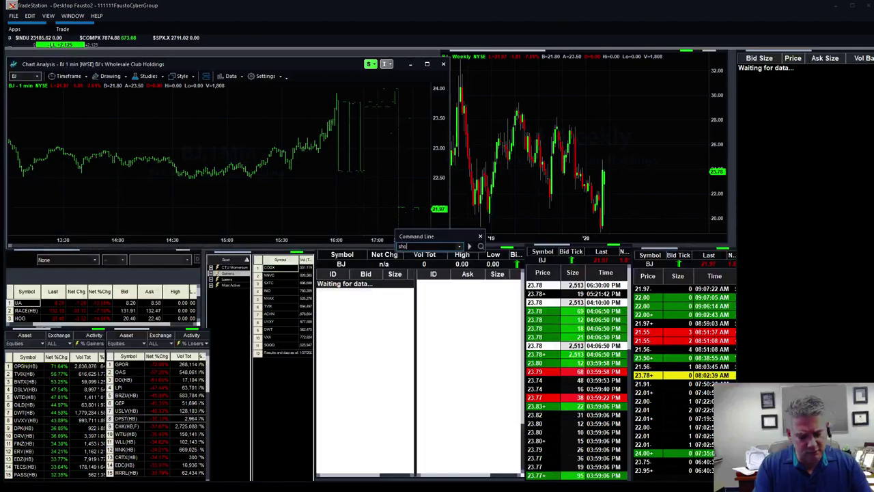
# Step: Bring up SHOP followed by MRNA in the linked one-minute and weekly charts
pyautogui.write('SHOP')
pyautogui.press('Return')
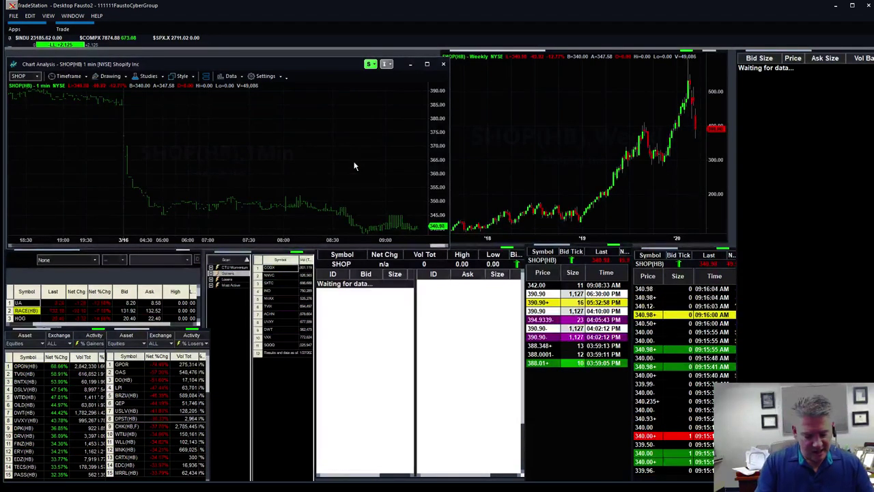
pyautogui.write('mma')
pyautogui.press('Return')
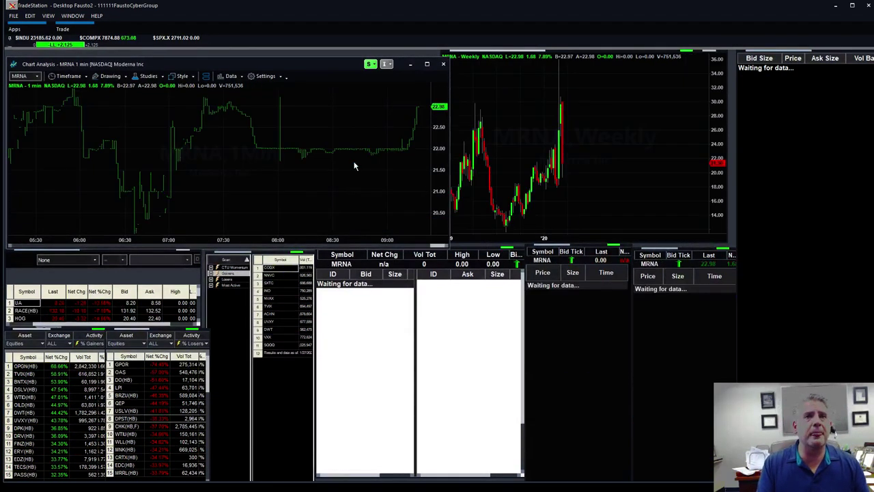